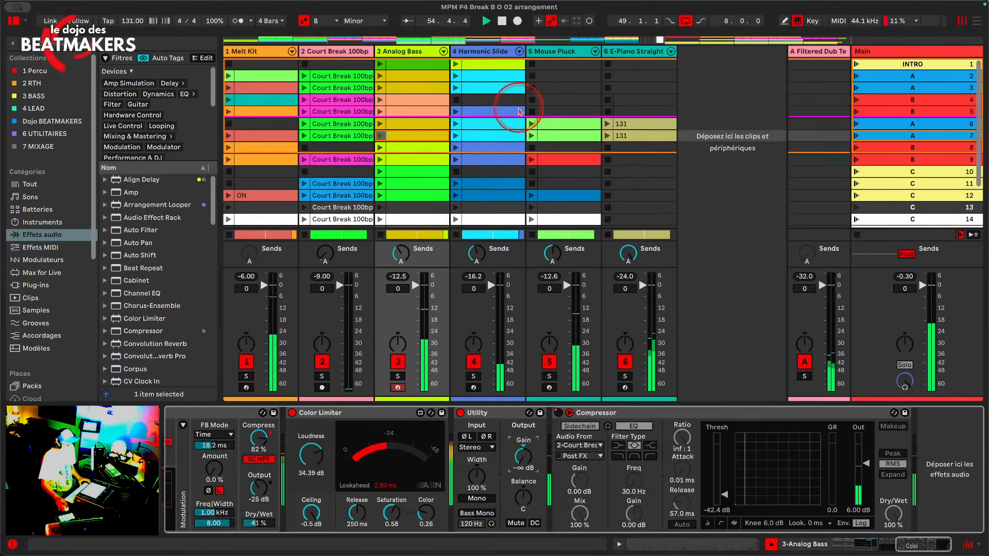
# Step: Turn the Utility gain all the way down on the Harmonic Slide, Mouse Pluck and E-Piano Straight tracks
pyautogui.click(487, 52)
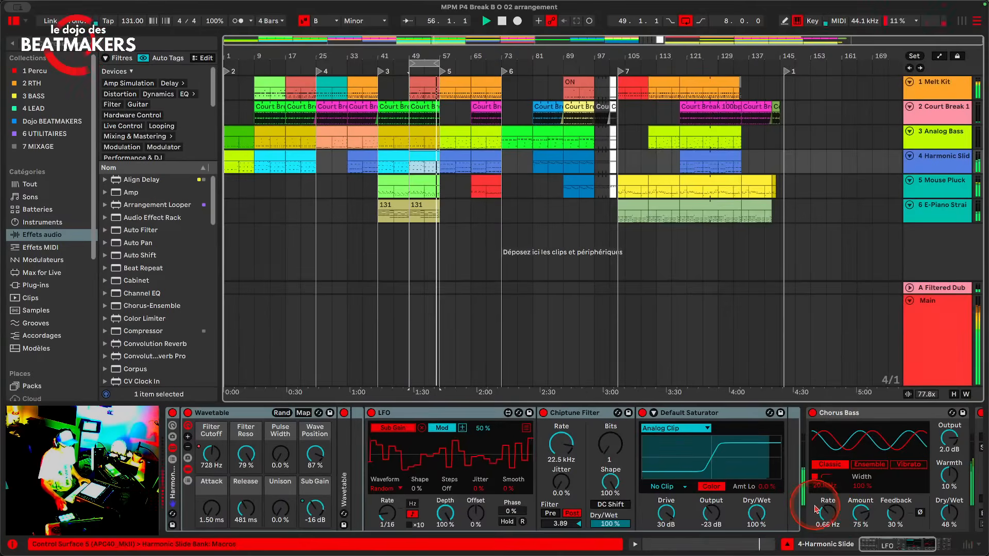
pyautogui.press('Tab')
pyautogui.scroll(-5, 824, 469)
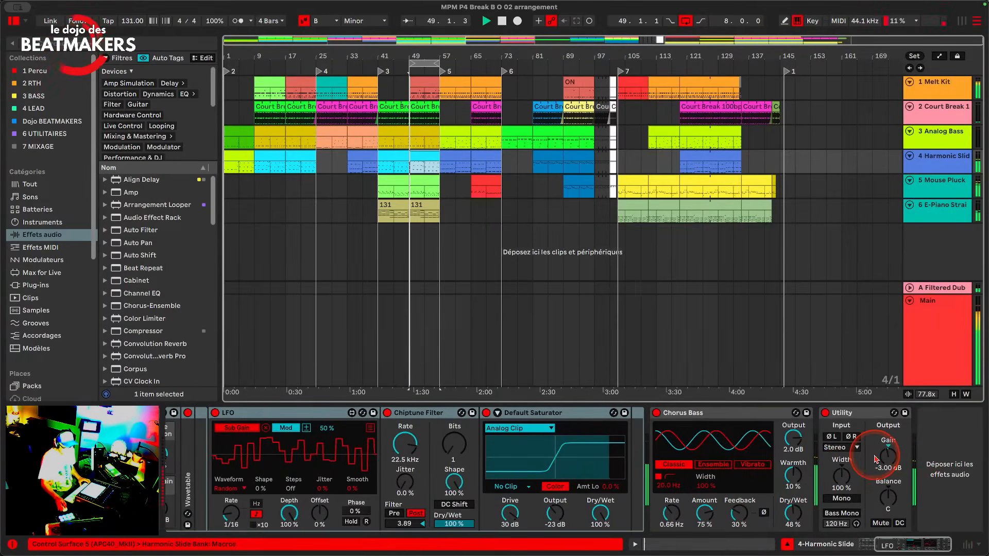
pyautogui.moveTo(888, 455); pyautogui.dragTo(908, 21)
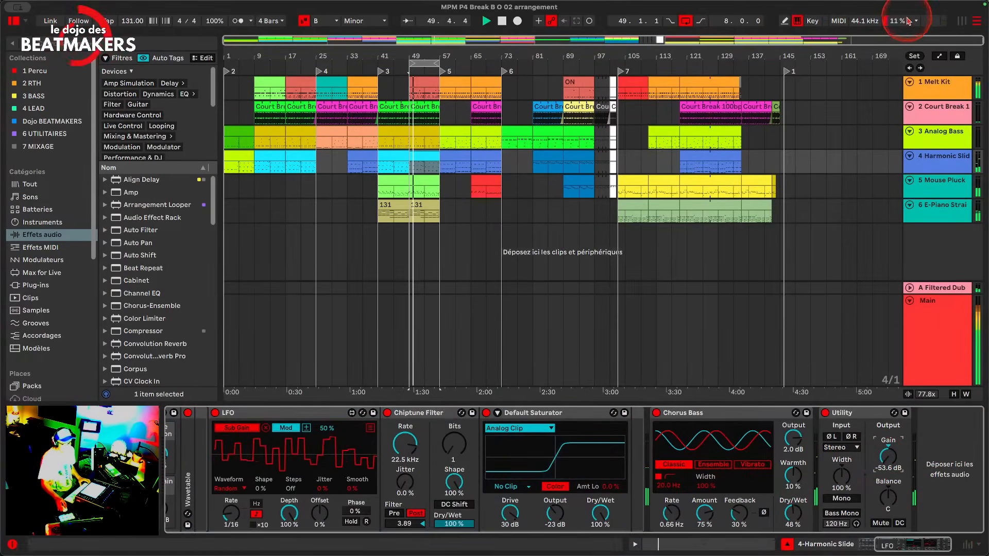
pyautogui.click(942, 181)
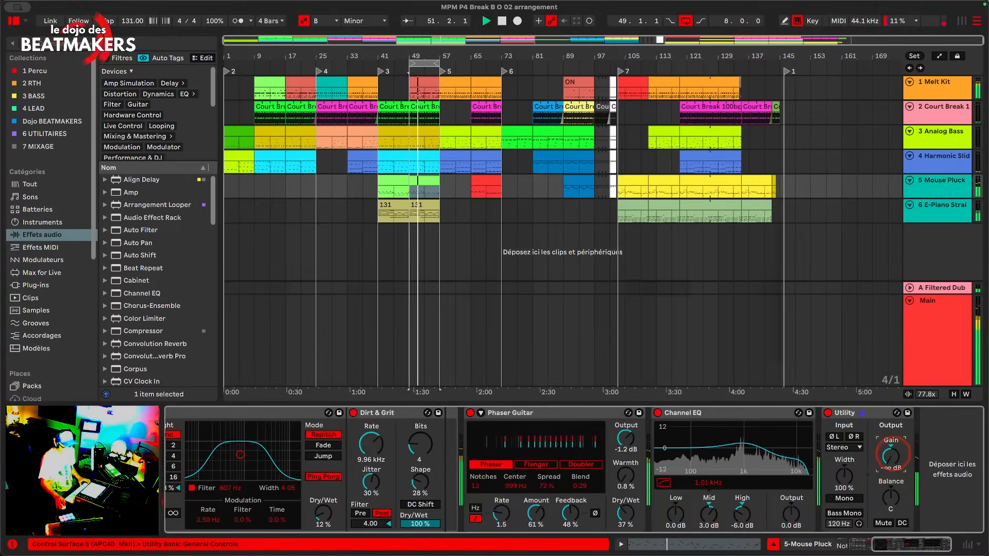
pyautogui.click(950, 214)
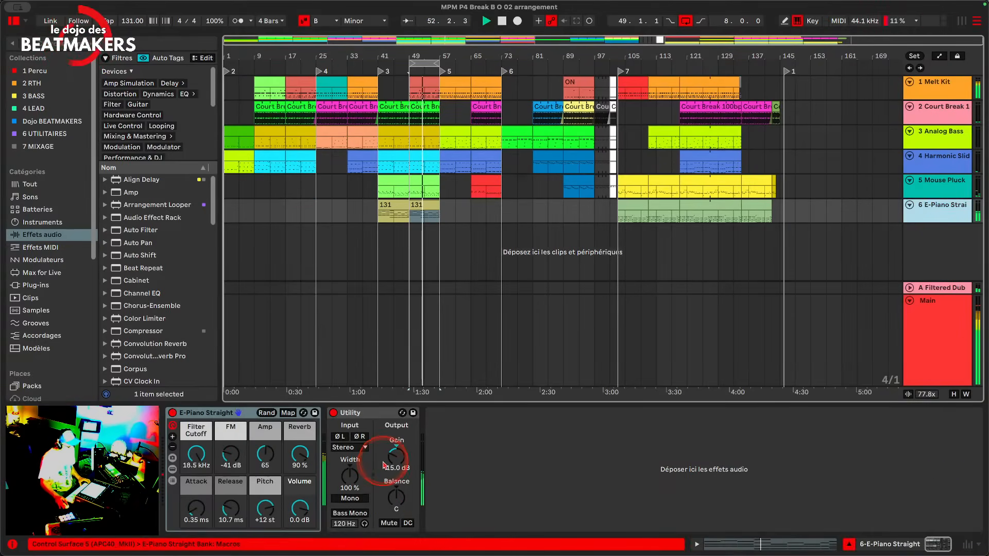
pyautogui.moveTo(396, 456); pyautogui.dragTo(396, 487)
# Step: Inspect the Melt Kit track's drum rack and effects, including the Kick Taka Cut Thru pad, and check its mixer level
pyautogui.click(938, 82)
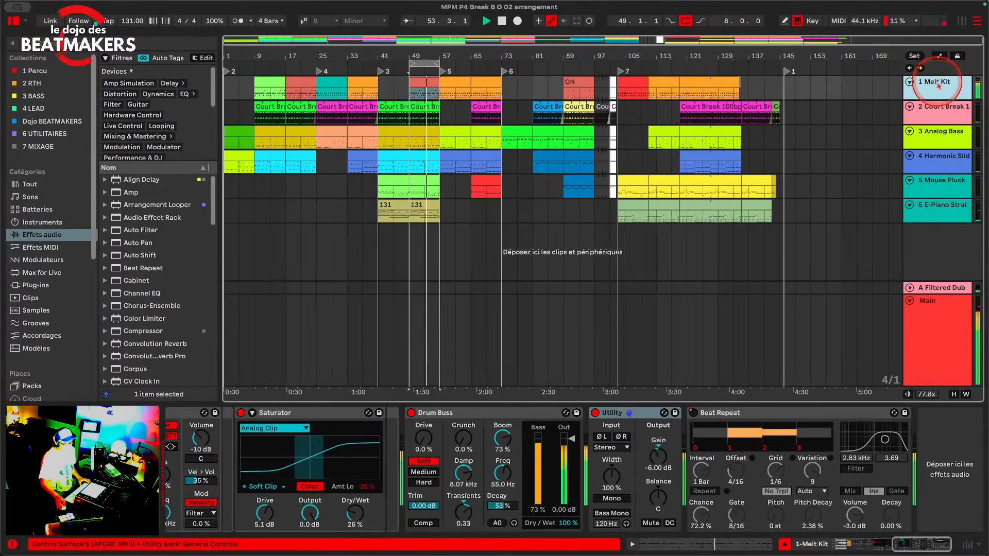
pyautogui.hscroll(-15, 340, 458)
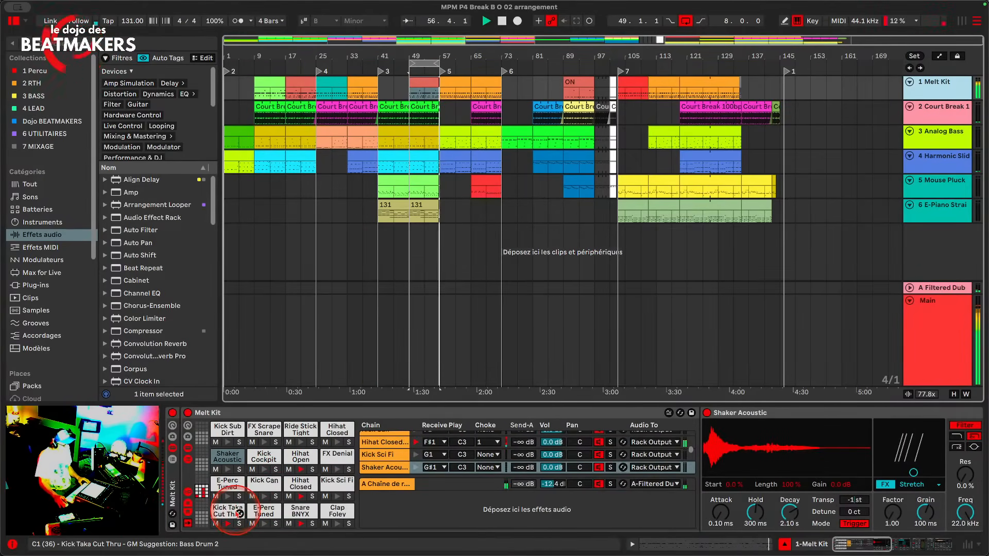
pyautogui.hscroll(15, 683, 469)
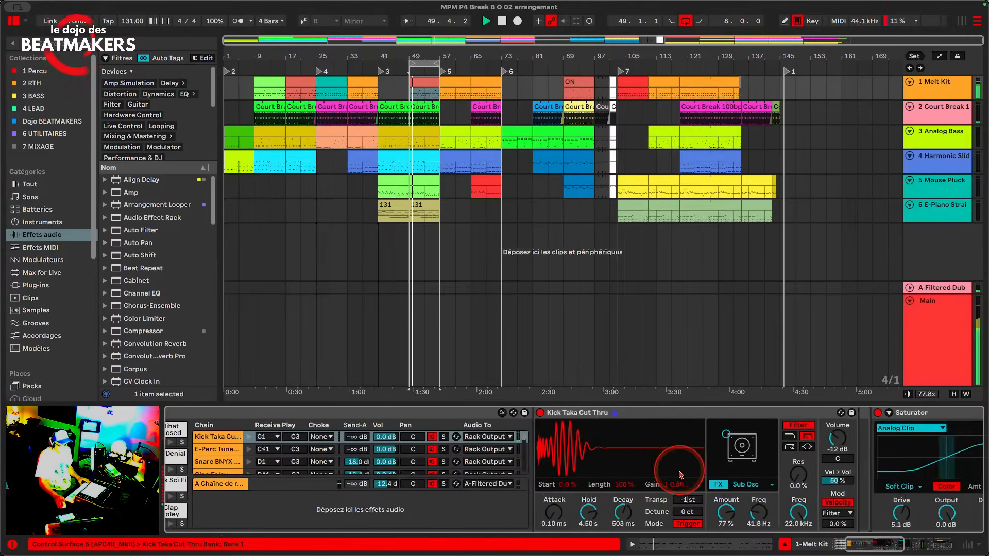
pyautogui.hscroll(-15, 469, 459)
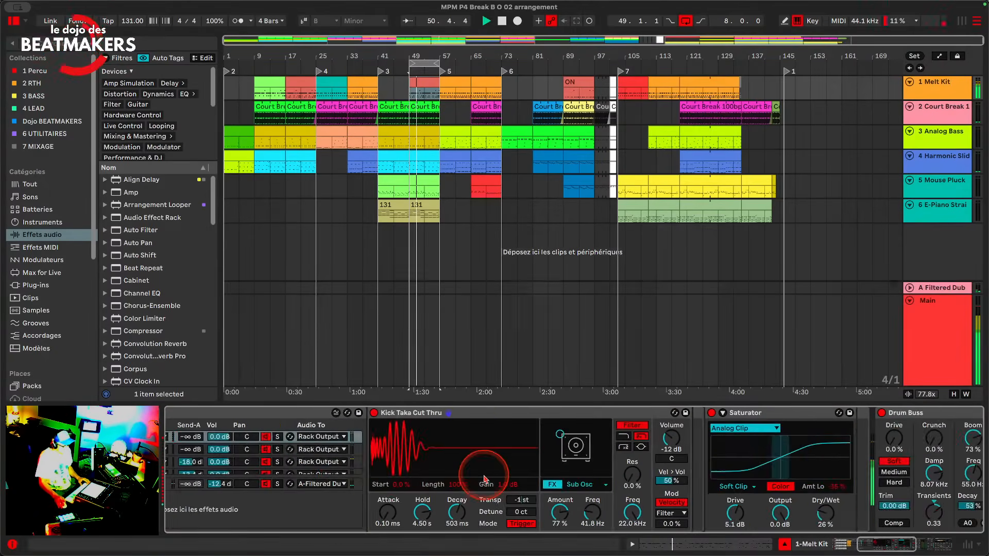
pyautogui.hscroll(-5, 201, 494)
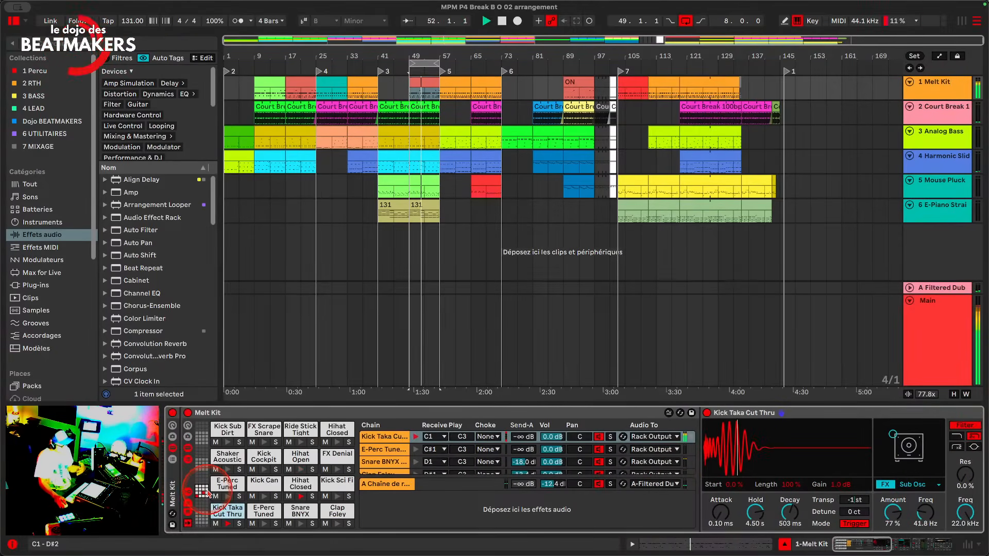
pyautogui.press('Tab')
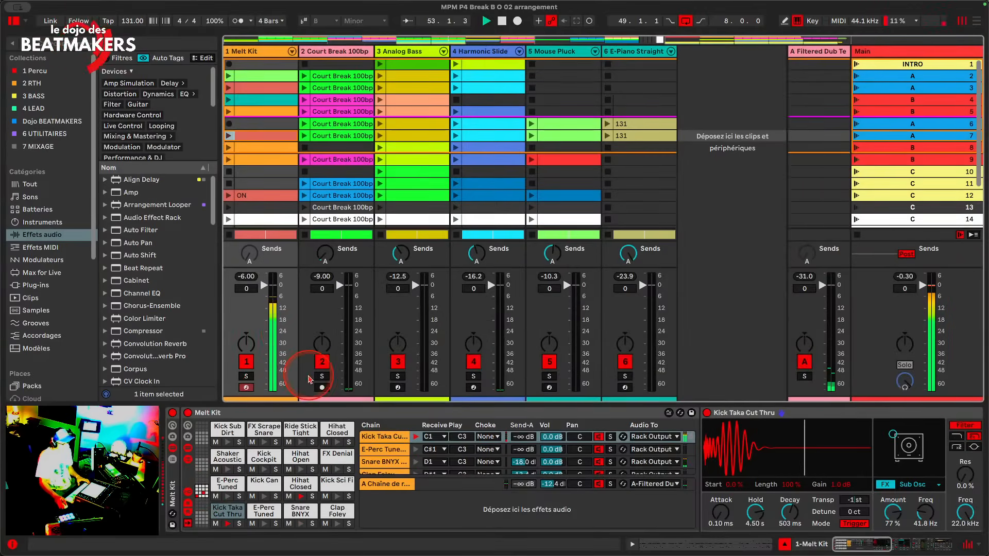
pyautogui.press('Tab')
pyautogui.click(371, 129)
# Step: Bring the Court Break track back in by setting the gain of its last Utility to 3 dB
pyautogui.click(925, 103)
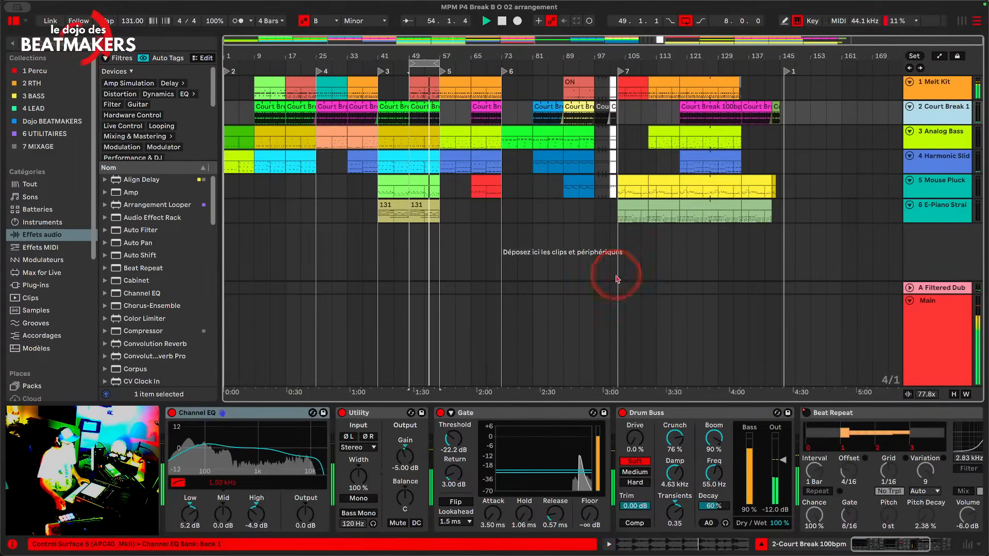
pyautogui.hscroll(5, 783, 453)
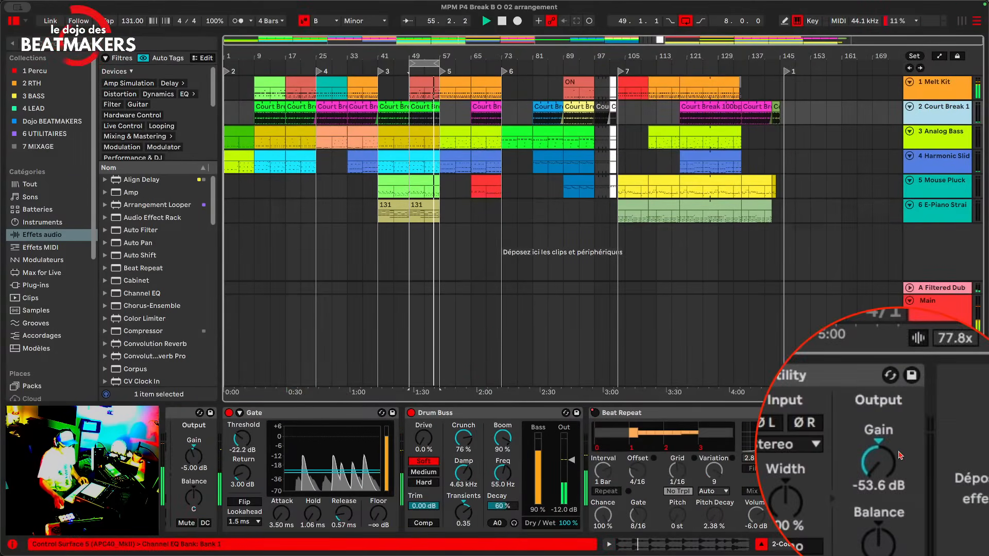
pyautogui.moveTo(888, 455); pyautogui.dragTo(888, 443)
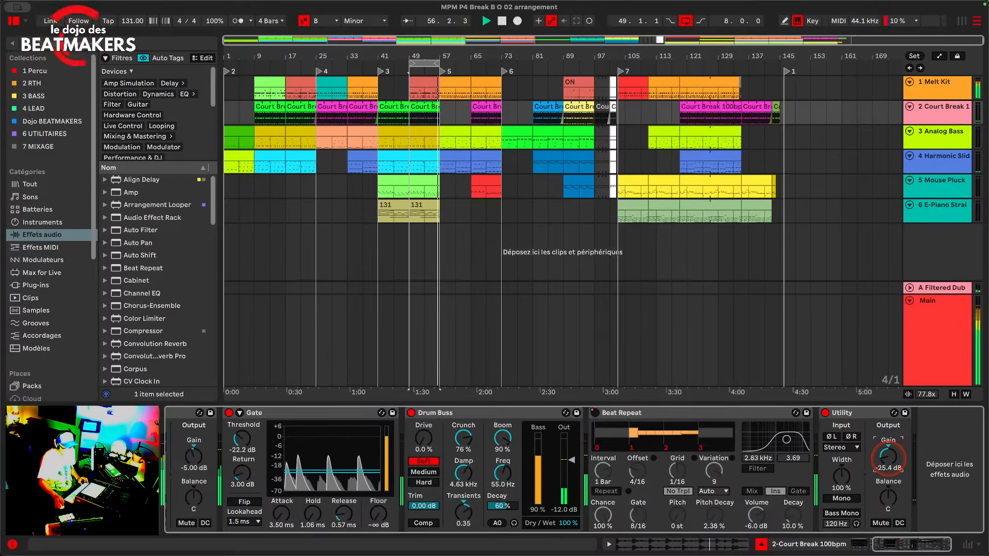
pyautogui.moveTo(888, 458); pyautogui.dragTo(888, 456)
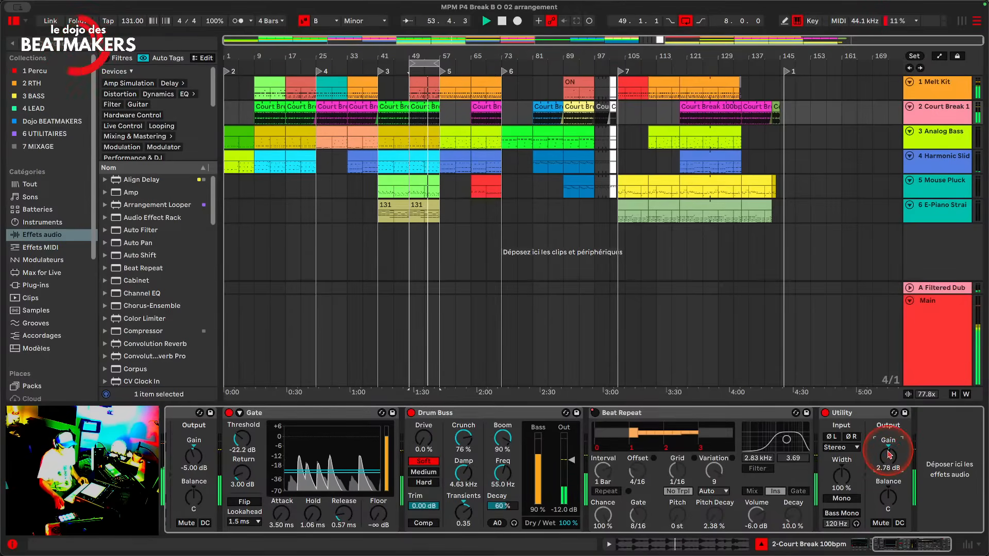
pyautogui.moveTo(888, 455); pyautogui.dragTo(889, 458)
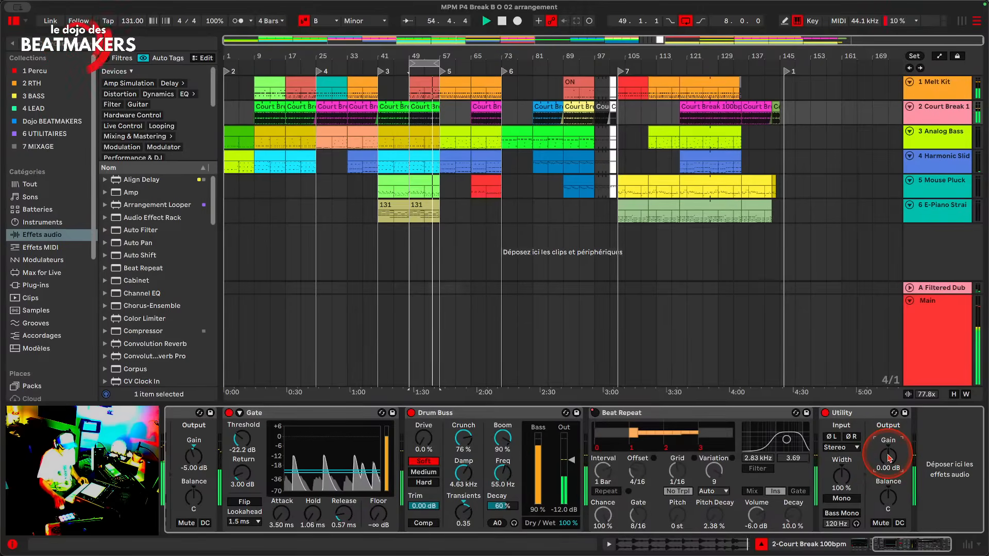
pyautogui.moveTo(888, 455); pyautogui.dragTo(888, 462)
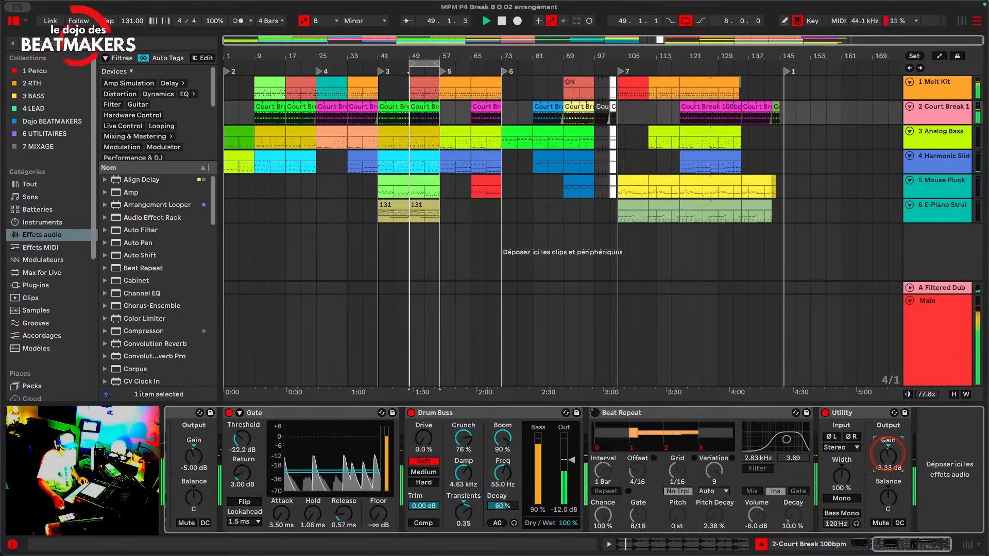
pyautogui.click(889, 455)
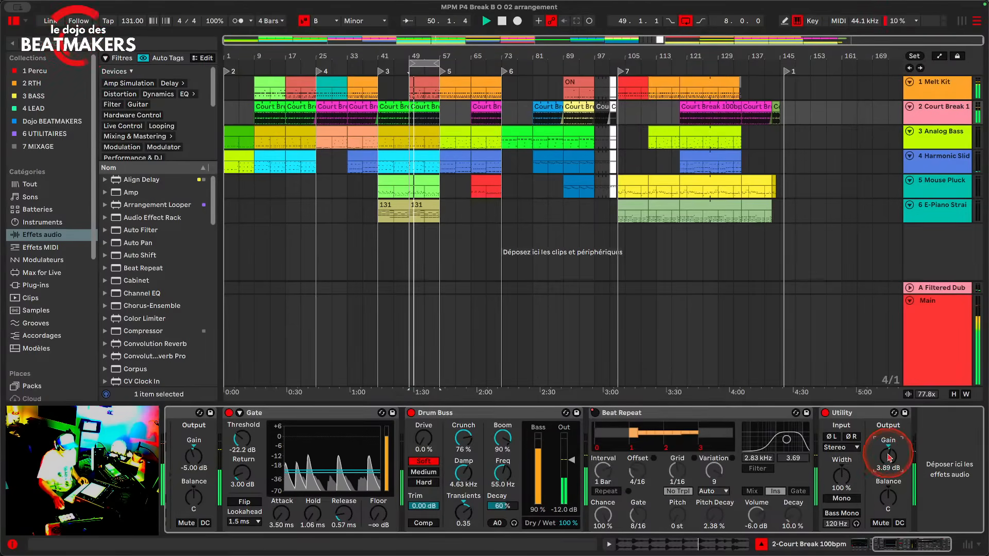
pyautogui.write('3')
pyautogui.press('Return')
# Step: Show the mixer below the arrangement, hide its inputs/outputs section, enlarge it and reset the Court Break peak level
pyautogui.press('Tab')
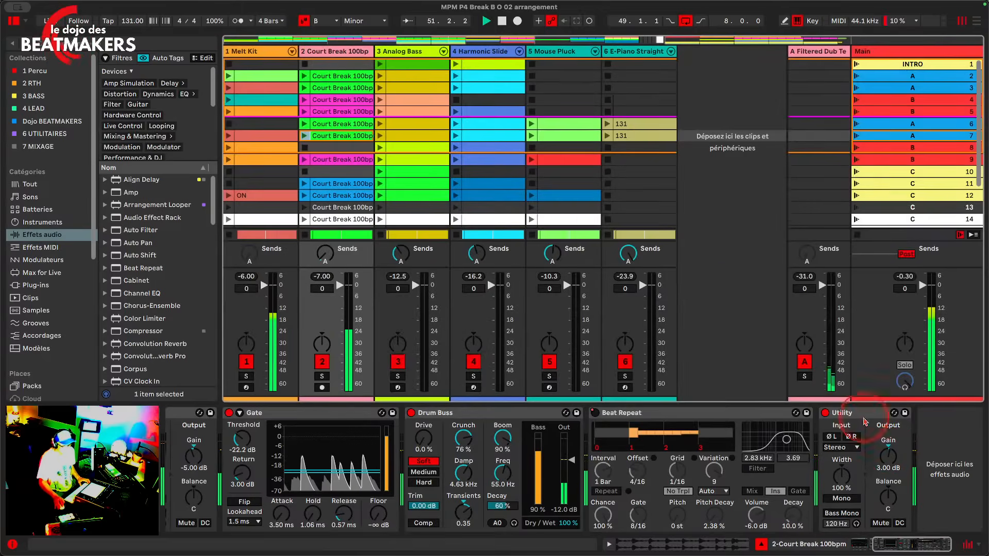
pyautogui.press('Tab')
pyautogui.hotkey('ctrl', 'alt', 'm')
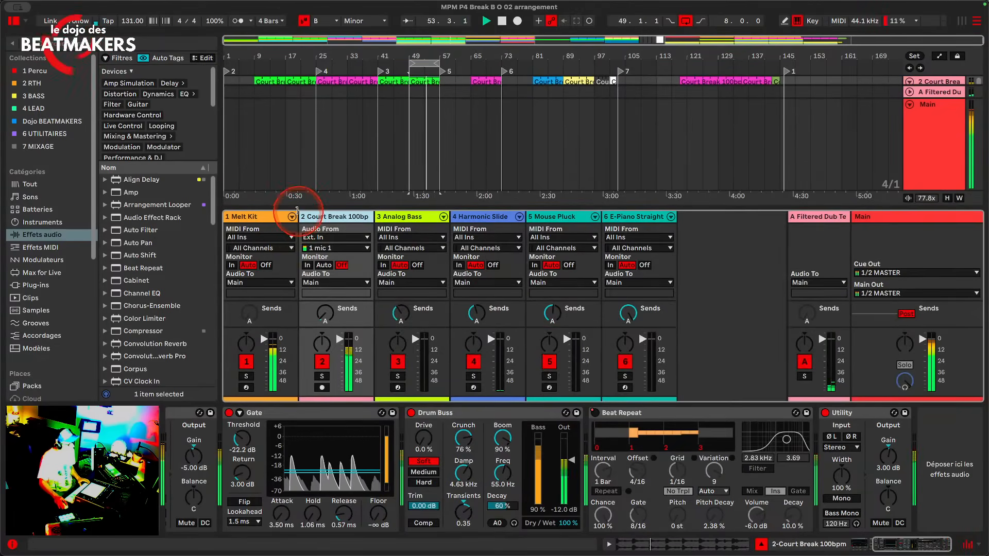
pyautogui.click(968, 544)
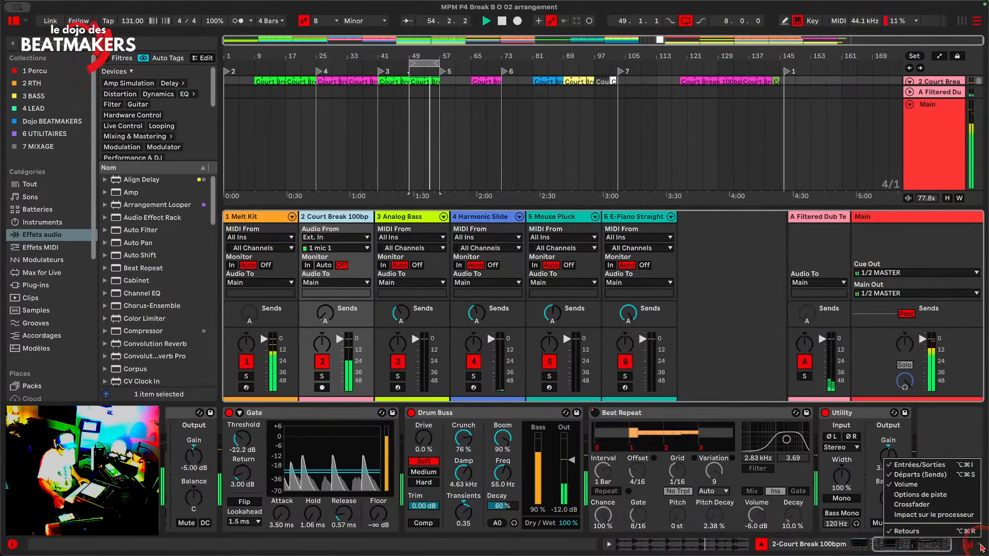
pyautogui.click(953, 467)
pyautogui.moveTo(269, 327); pyautogui.dragTo(262, 266)
pyautogui.moveTo(326, 278); pyautogui.dragTo(326, 286)
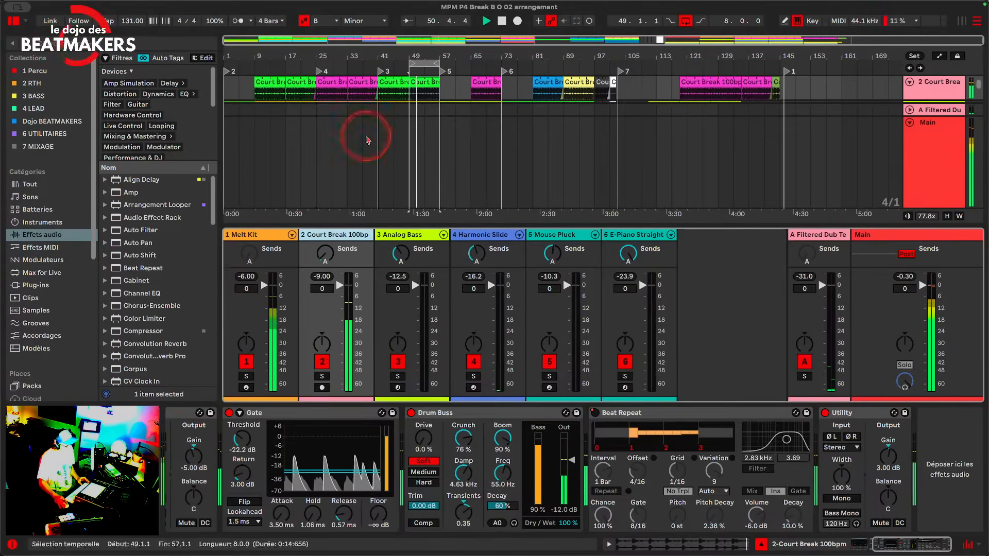
# Step: Set the Analog Bass track's Utility gain to -9 dB and reset its peak level
pyautogui.click(403, 235)
pyautogui.hscroll(15, 812, 471)
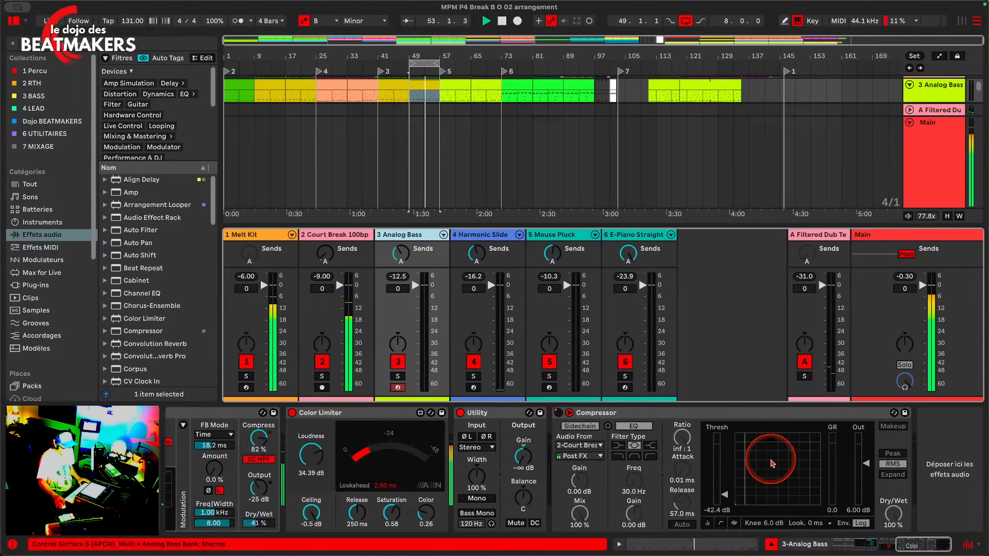
pyautogui.moveTo(523, 459); pyautogui.dragTo(525, 456)
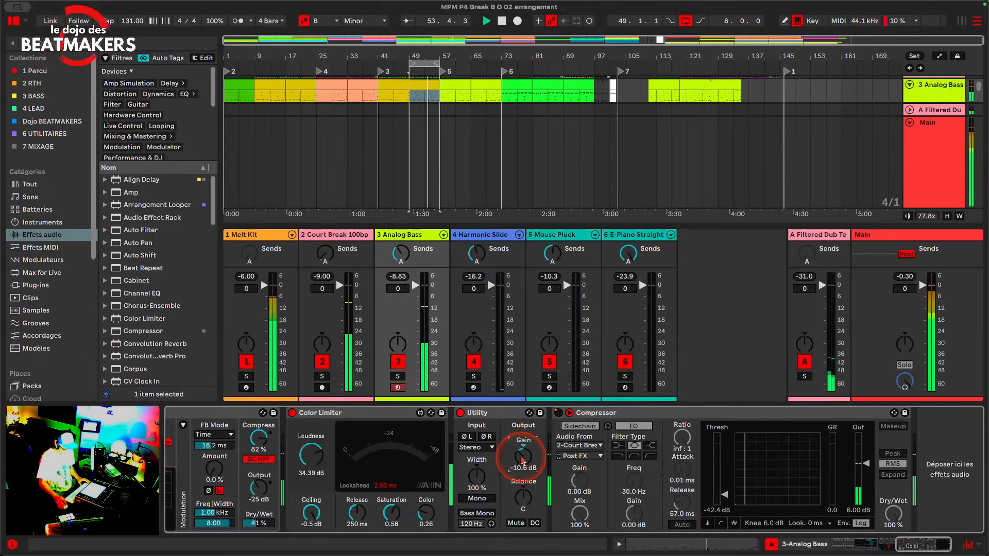
pyautogui.write('-9')
pyautogui.press('Return')
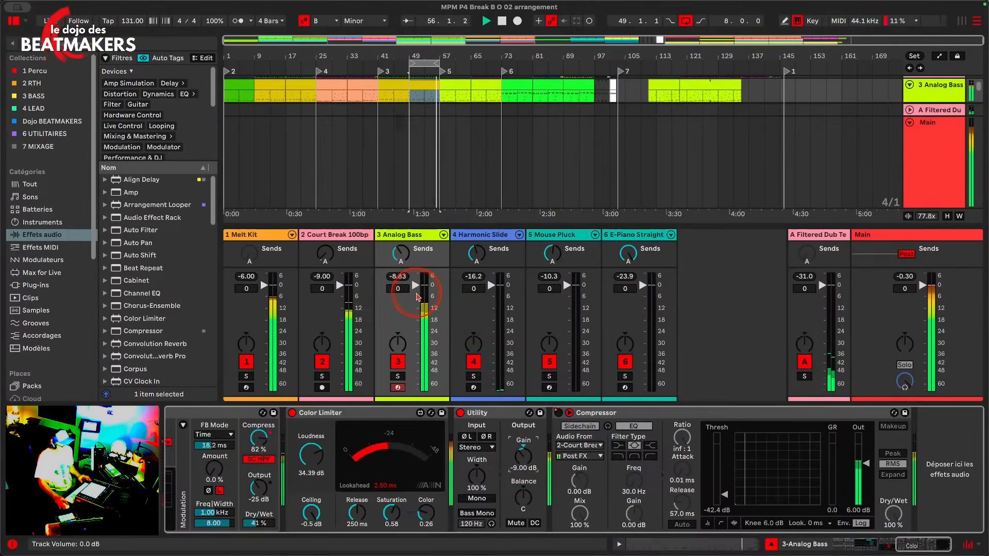
pyautogui.click(398, 277)
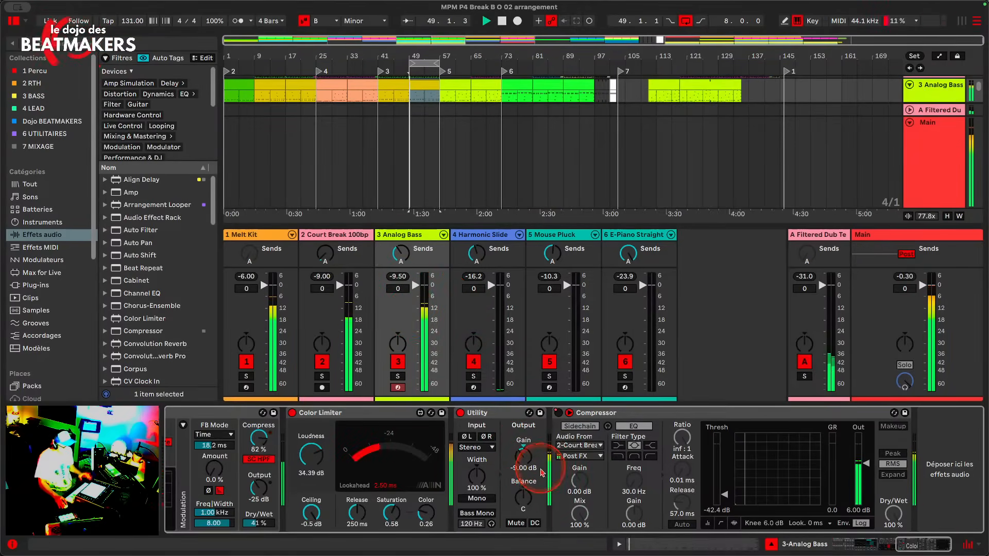
pyautogui.click(526, 456)
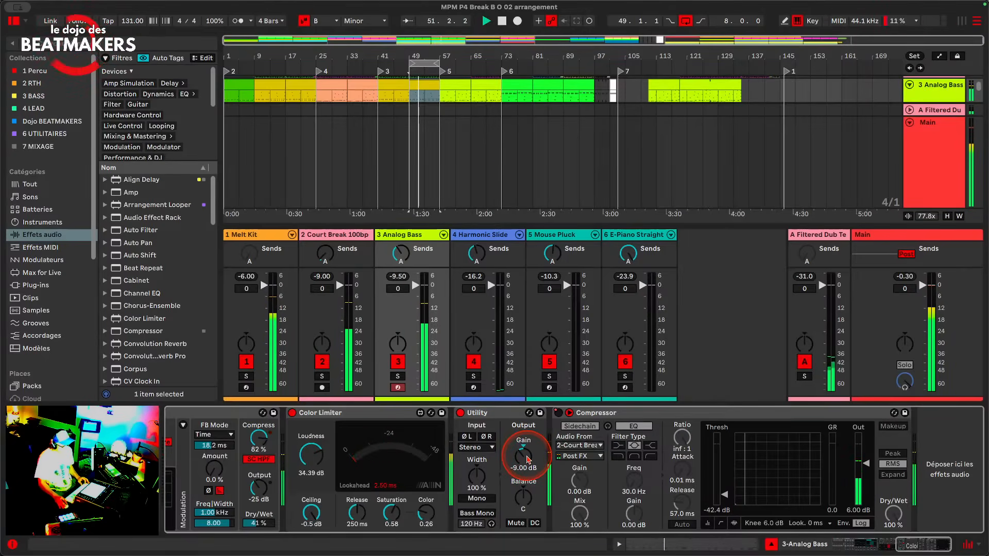
# Step: Raise the Harmonic Slide track's Utility gain step by step to -3 dB
pyautogui.click(481, 247)
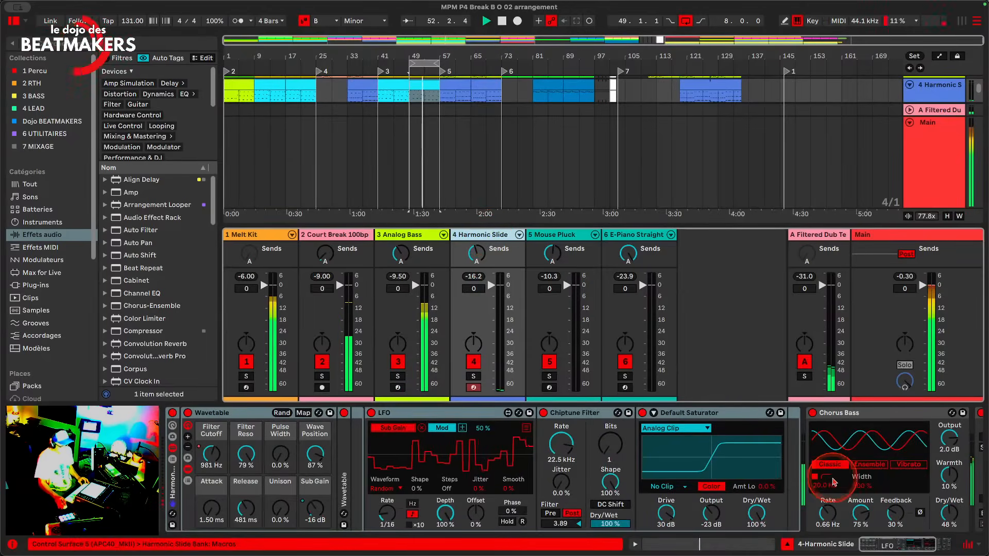
pyautogui.hscroll(5, 834, 482)
pyautogui.click(880, 457)
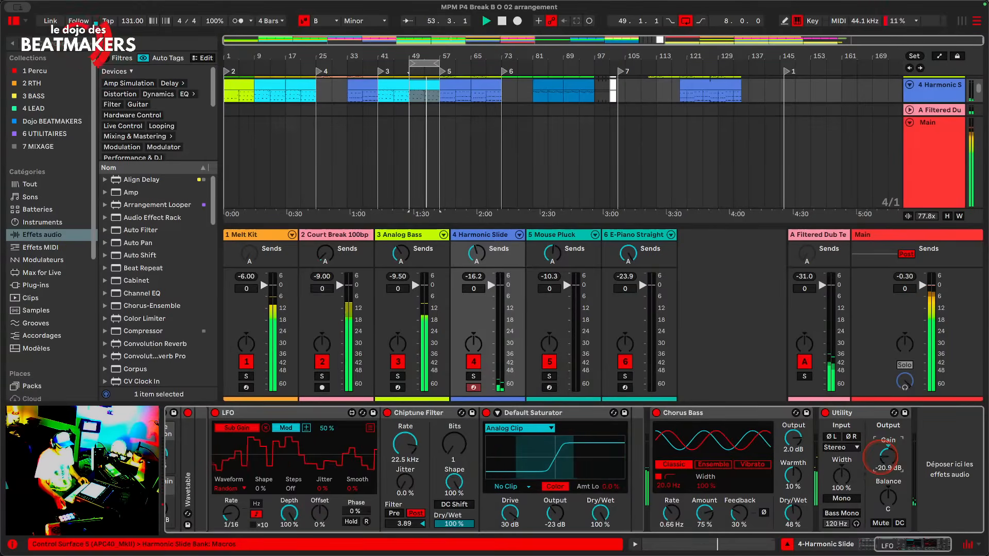
pyautogui.moveTo(880, 456); pyautogui.dragTo(881, 431)
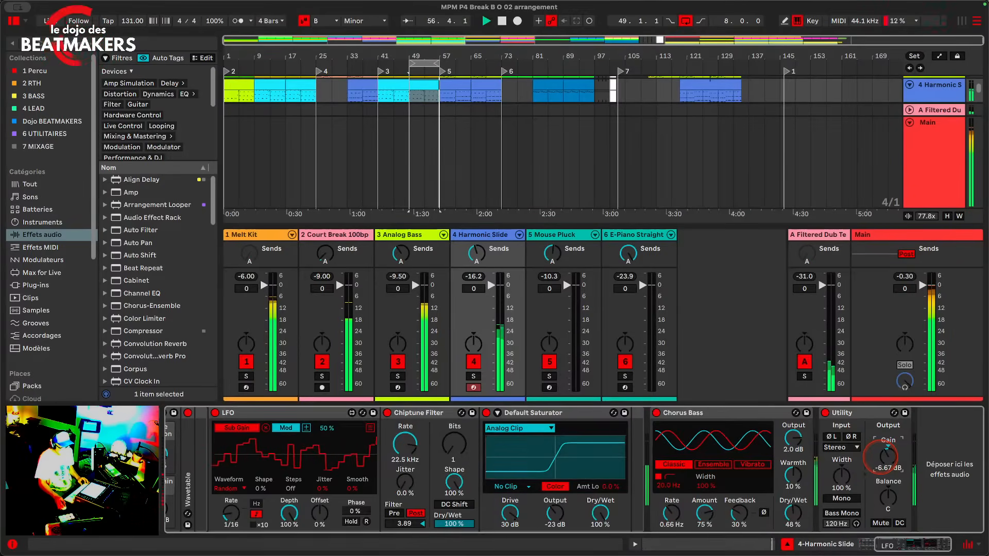
pyautogui.moveTo(881, 457); pyautogui.dragTo(880, 455)
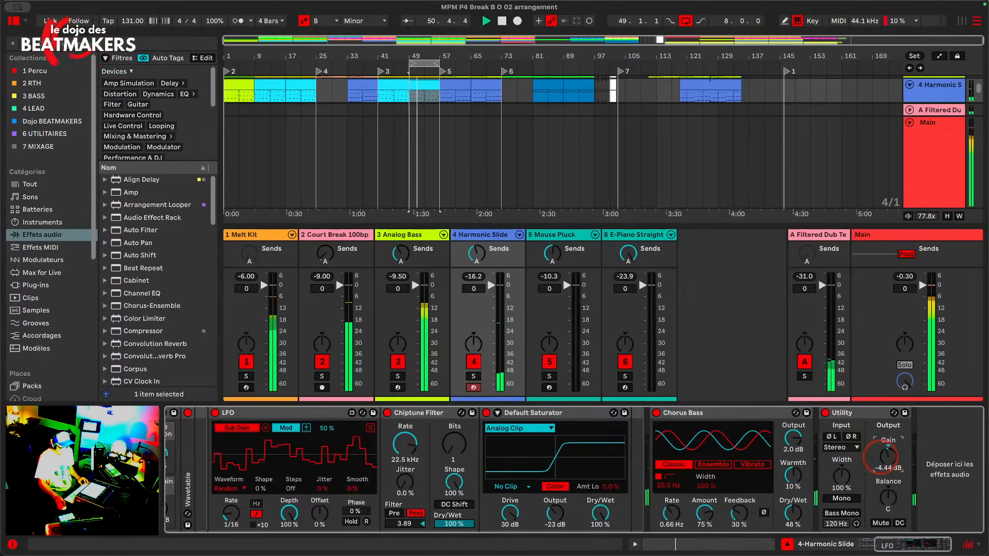
pyautogui.moveTo(880, 457); pyautogui.dragTo(881, 454)
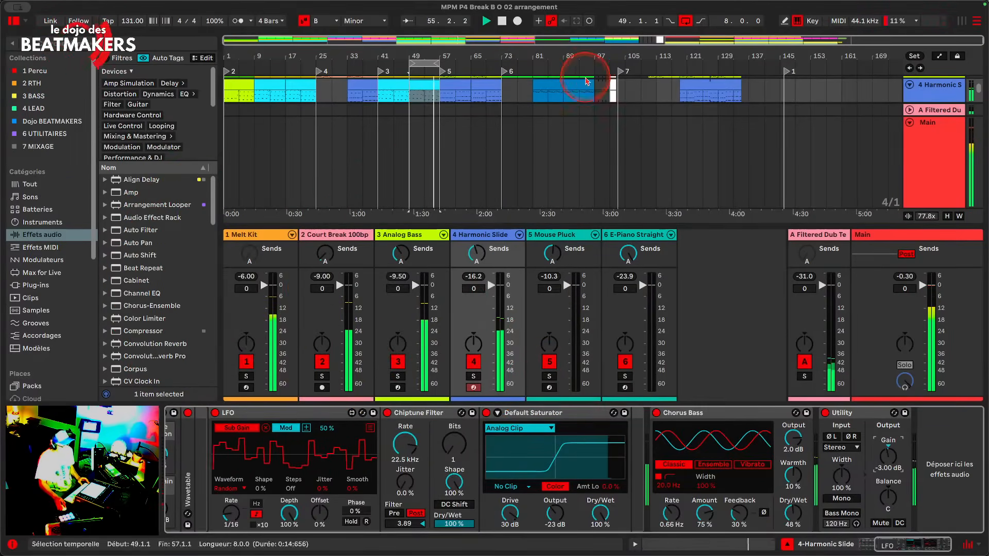
# Step: Raise the Mouse Pluck track's Utility gain to about 1.11 dB and reset its peak level
pyautogui.click(566, 237)
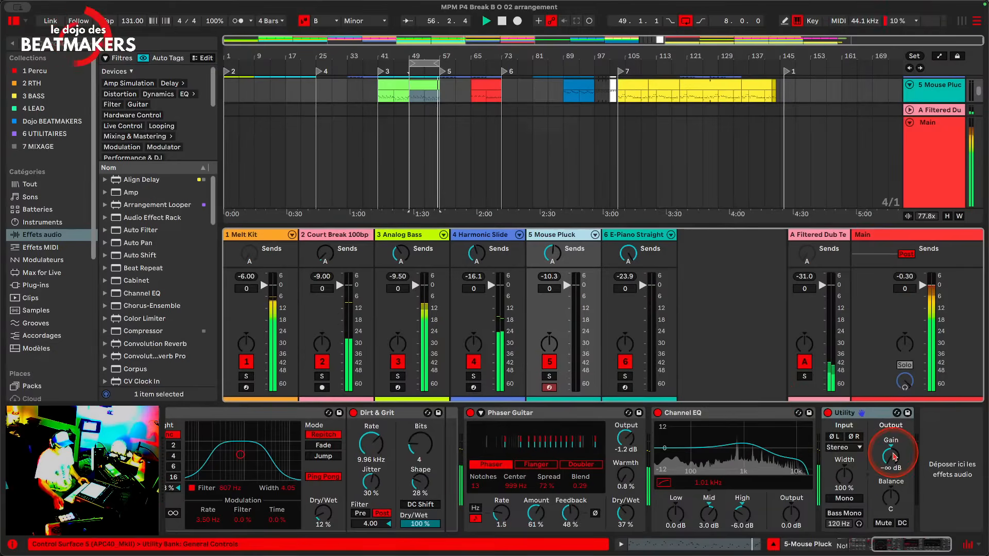
pyautogui.moveTo(895, 457)
pyautogui.mouseDown()
pyautogui.moveTo(894, 444)
pyautogui.moveTo(890, 465)
pyautogui.mouseUp()
pyautogui.click(551, 278)
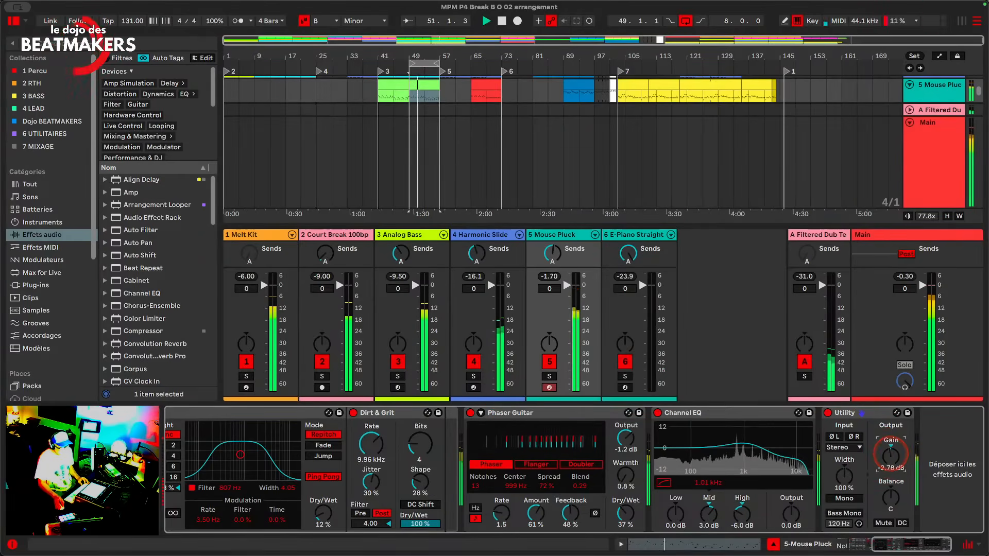
pyautogui.click(587, 293)
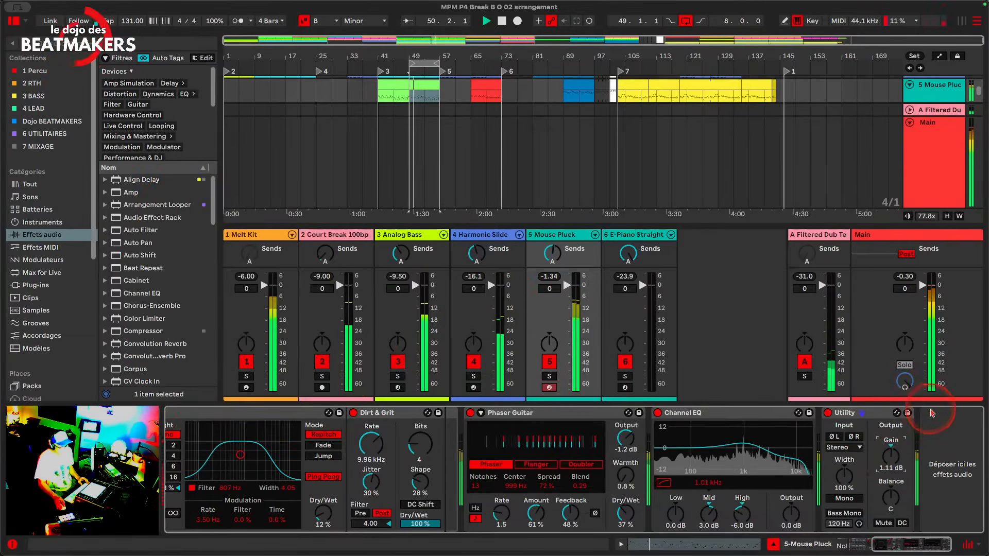
# Step: Silence the Mouse Pluck track with its Utility gain, bring it back up to about -7.78 dB and reset its peak level
pyautogui.moveTo(889, 458); pyautogui.dragTo(889, 510)
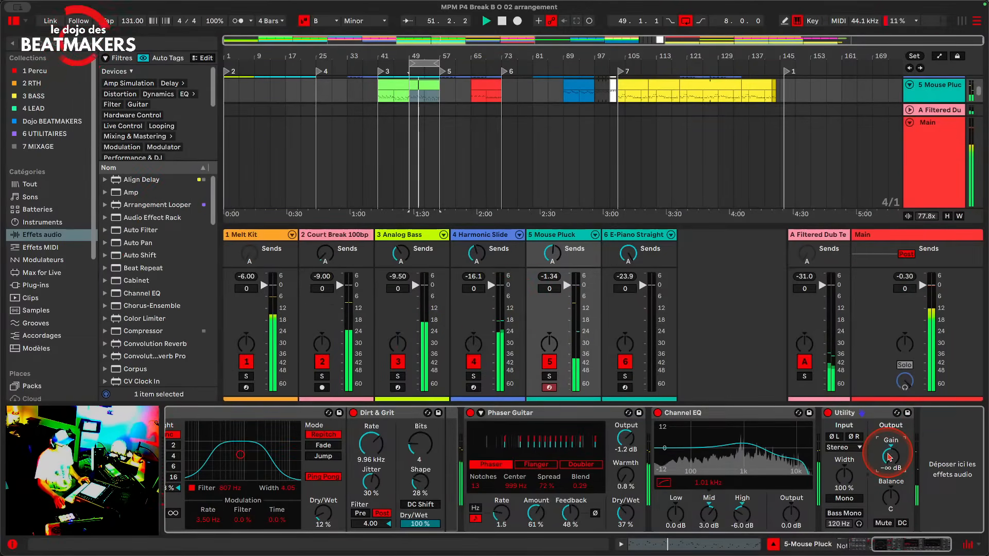
pyautogui.moveTo(889, 457); pyautogui.dragTo(889, 451)
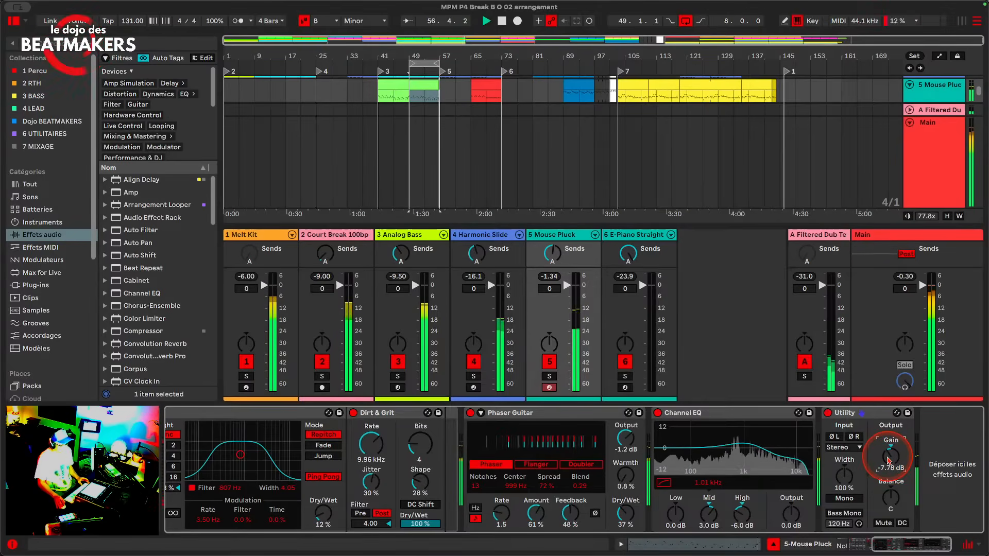
pyautogui.click(551, 278)
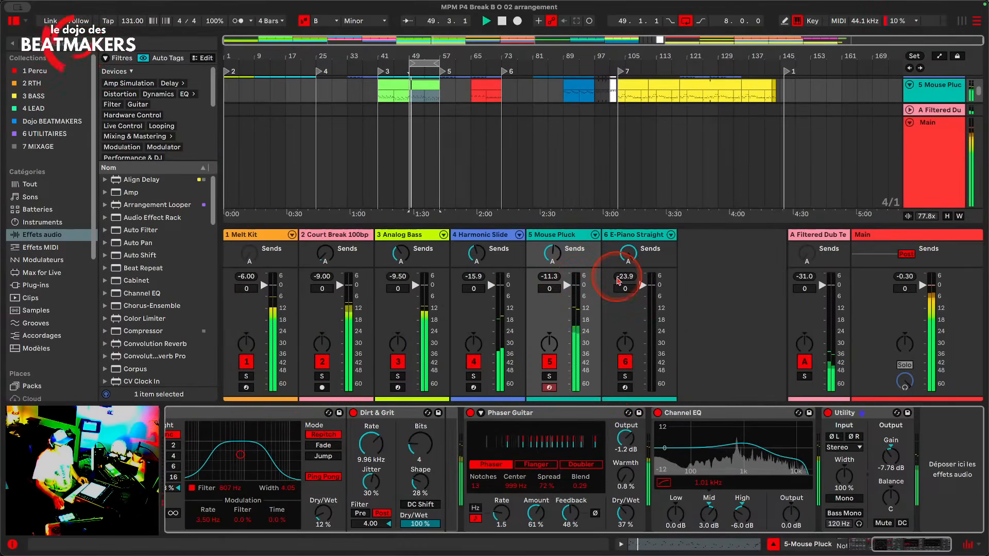
# Step: Raise the E-Piano Straight track's Utility gain from silence to about -16.1 dB and reset its peak level
pyautogui.click(639, 235)
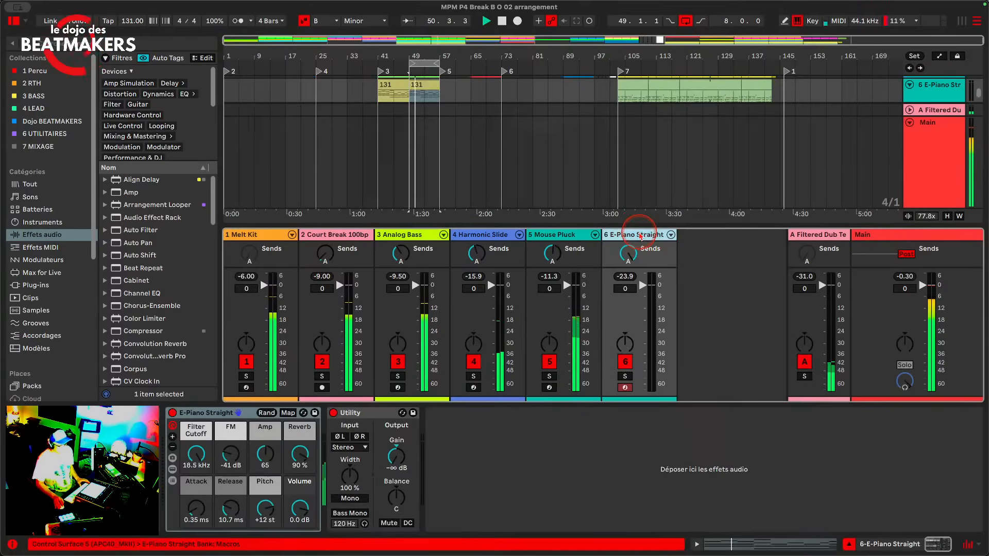
pyautogui.moveTo(396, 457); pyautogui.dragTo(399, 459)
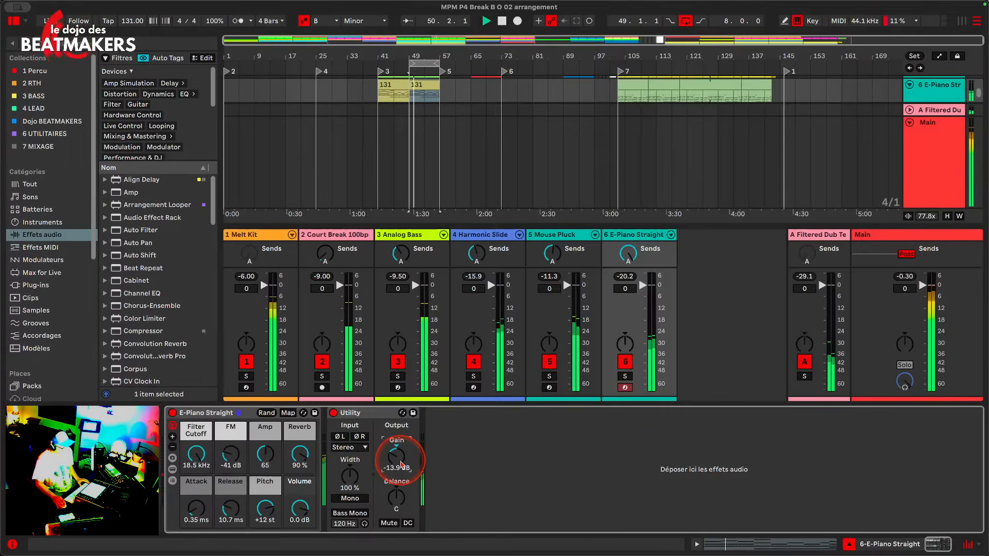
pyautogui.moveTo(401, 464); pyautogui.dragTo(400, 471)
pyautogui.click(630, 277)
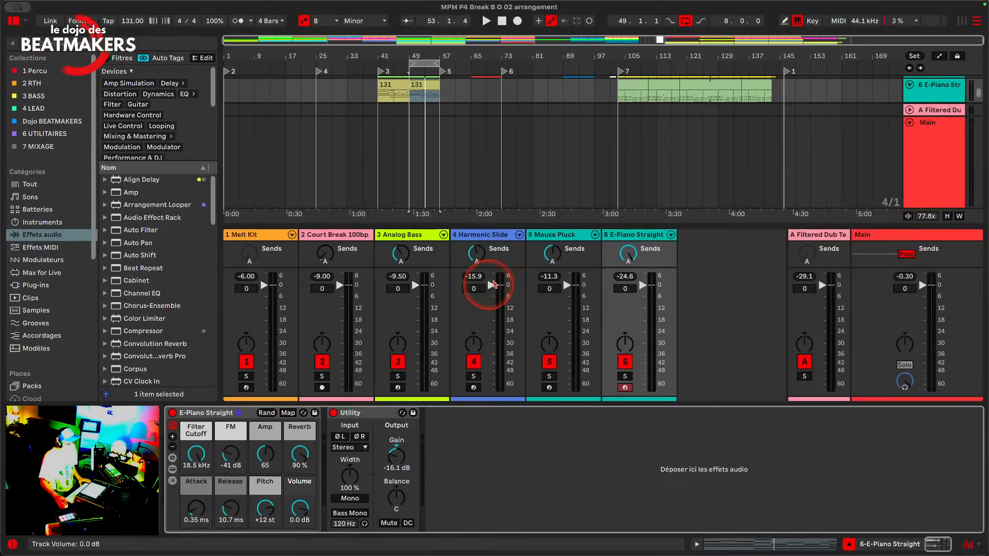
pyautogui.press('Tab')
pyautogui.press('Tab')
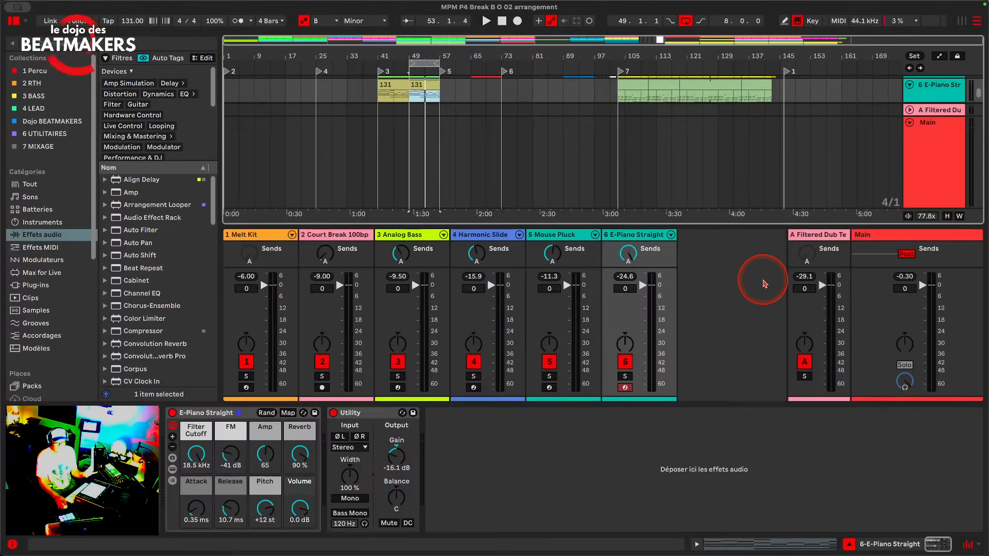
# Step: Deactivate tracks 2 to 6, leaving only Melt Kit active, and unfold all its drum chains in the mixer
pyautogui.moveTo(624, 362); pyautogui.dragTo(400, 360)
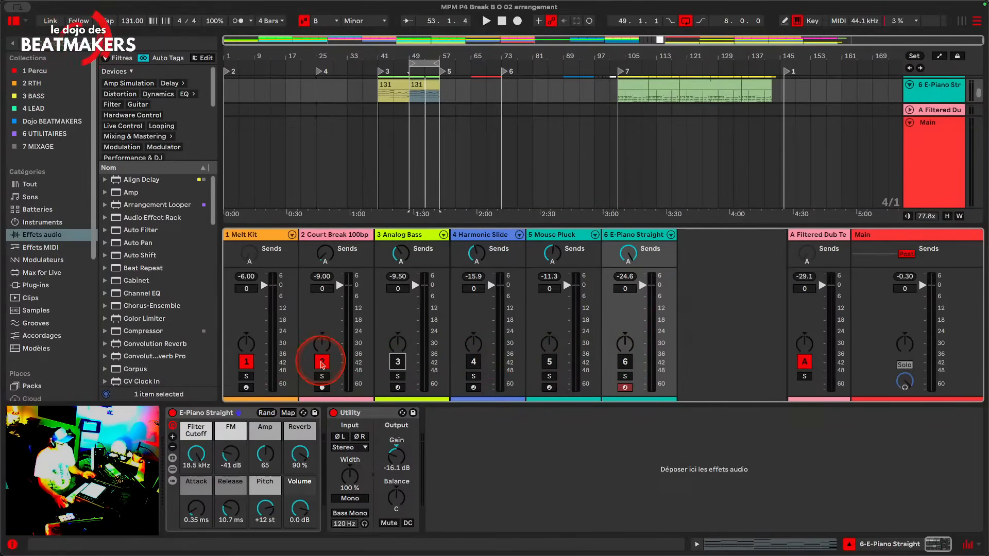
pyautogui.click(323, 361)
pyautogui.click(292, 234)
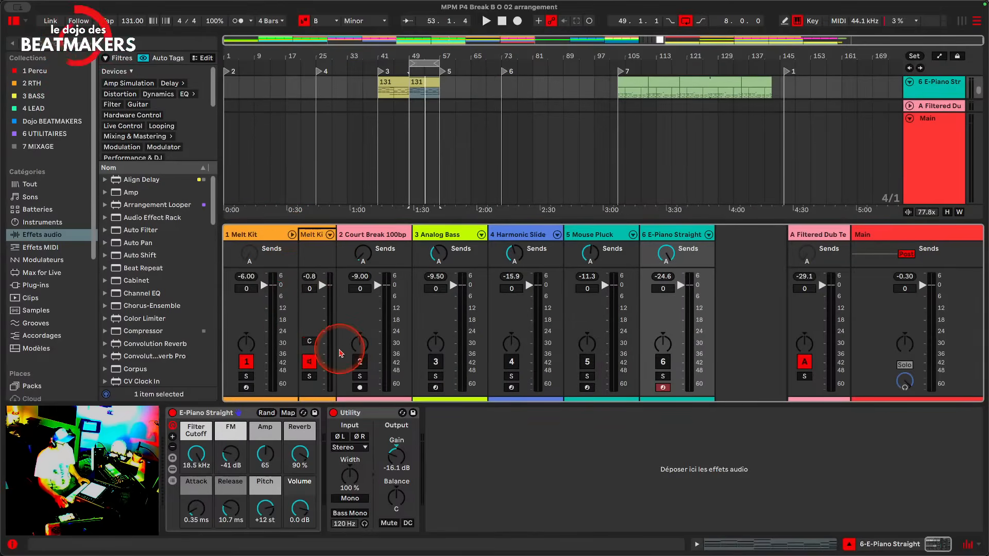
pyautogui.click(330, 235)
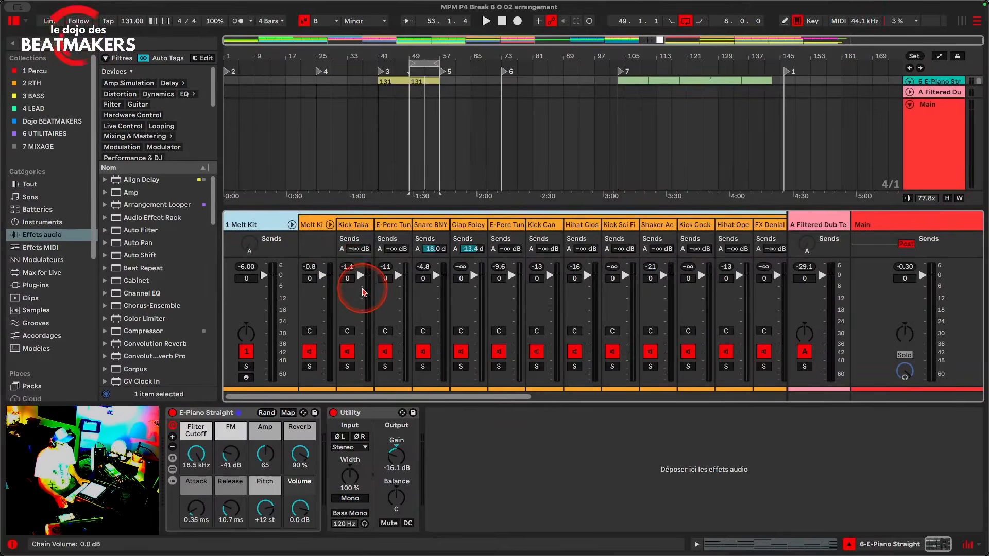
# Step: Play the loop and mute Melt Kit's Hihat Clos, Clap Foley, first E-Perc Tun, Snare BNY and Hihat Ope chains to isolate the kick
pyautogui.press('space')
pyautogui.click(575, 351)
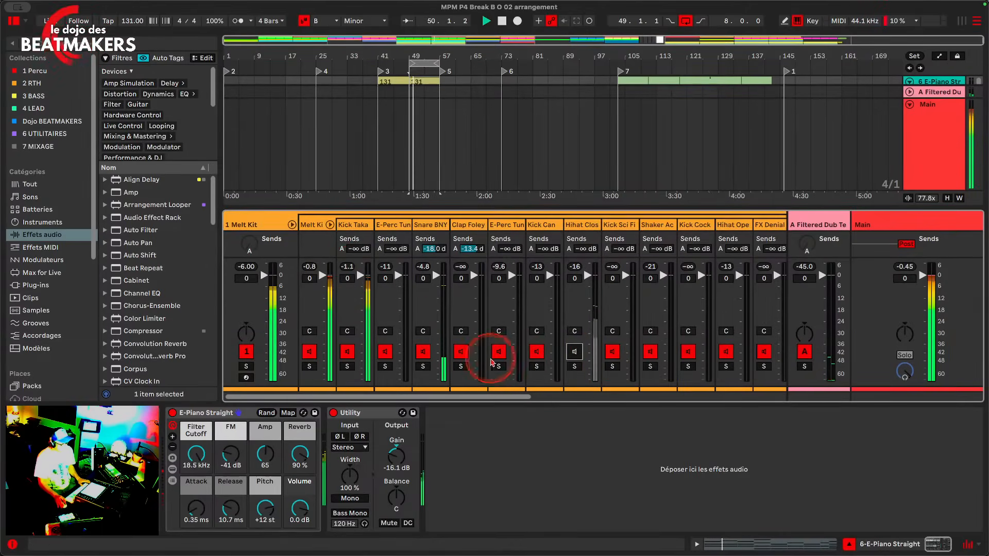
pyautogui.click(461, 351)
pyautogui.click(386, 352)
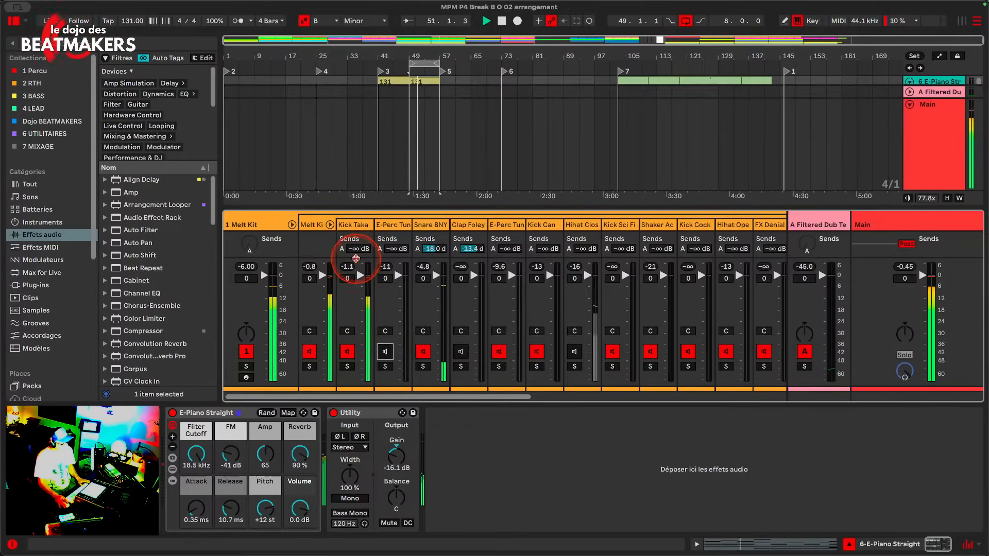
pyautogui.click(423, 352)
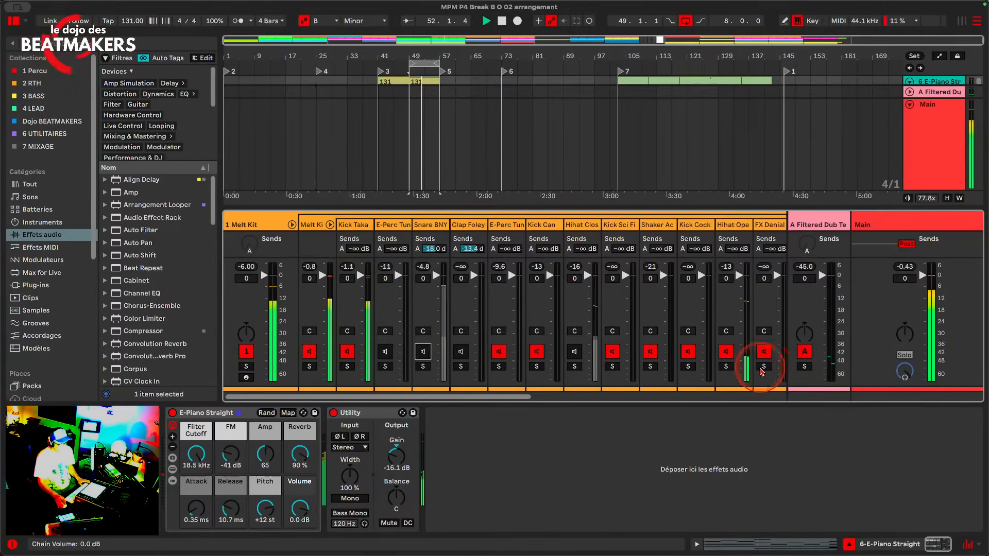
pyautogui.click(726, 351)
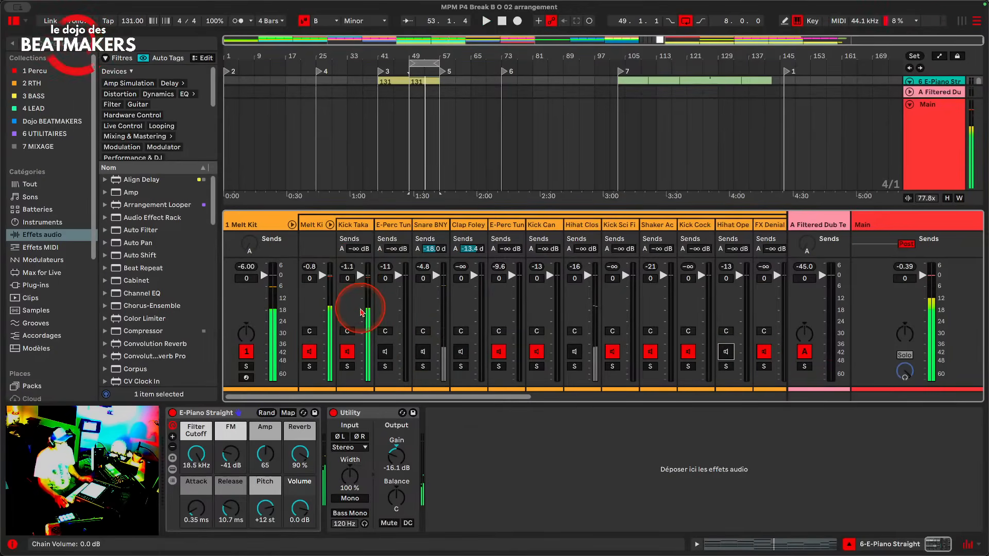
# Step: Reactivate Melt Kit's muted percussion, snare, clap and two hi-hat chains, and fold its individual drum chains away
pyautogui.click(386, 352)
pyautogui.click(423, 352)
pyautogui.click(460, 352)
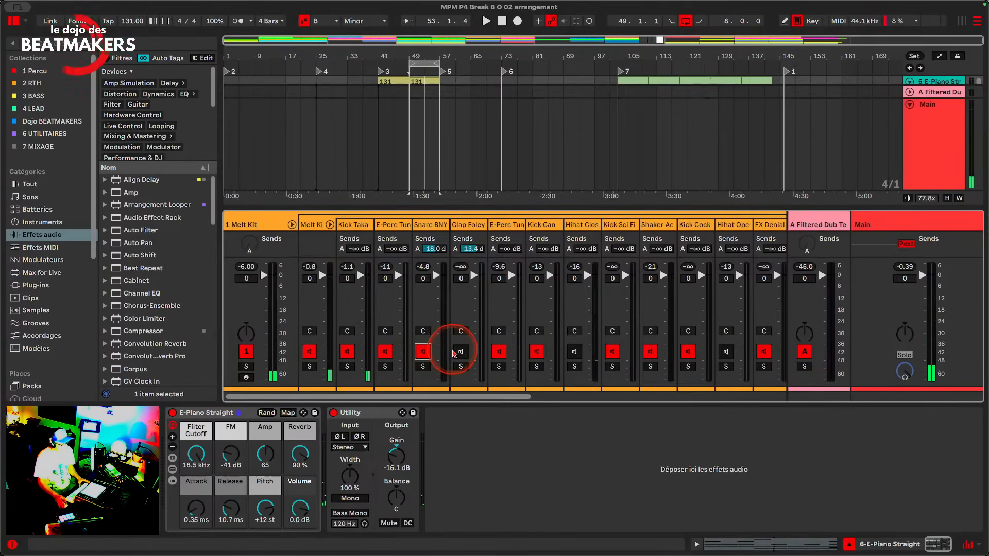
pyautogui.click(574, 352)
pyautogui.click(726, 352)
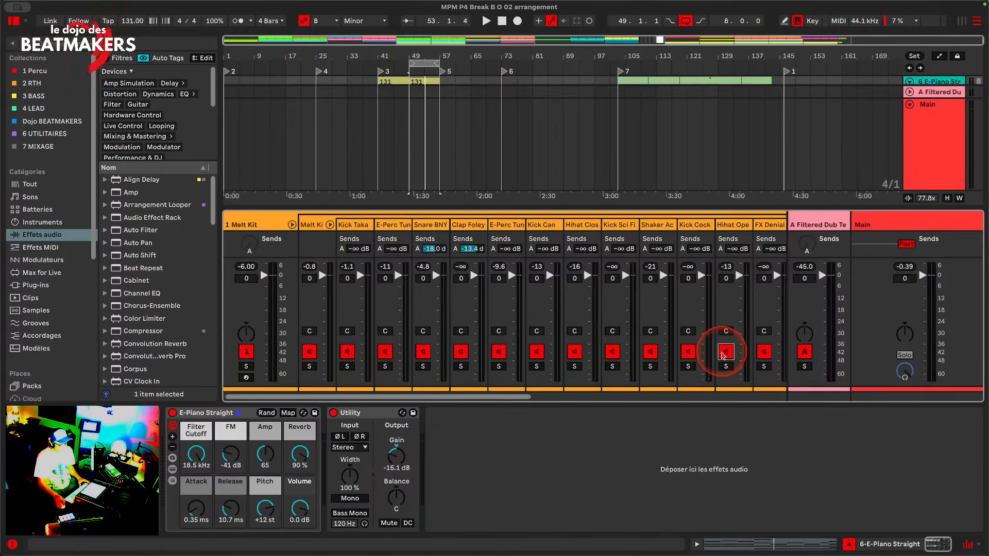
pyautogui.click(304, 225)
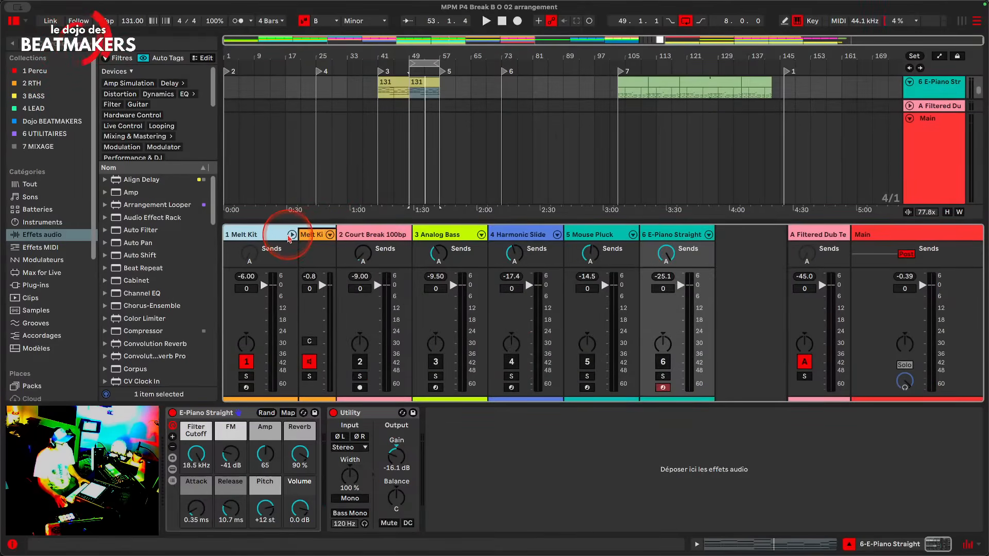